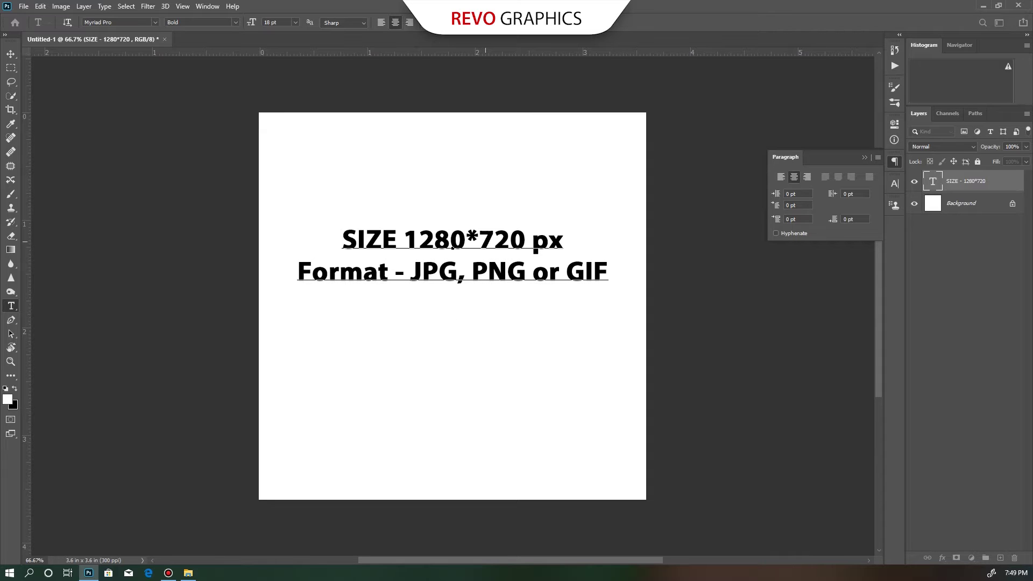
# Add the line "Remain under the 2MB" to the notes text below the format line.
pyautogui.write('Remain under the')
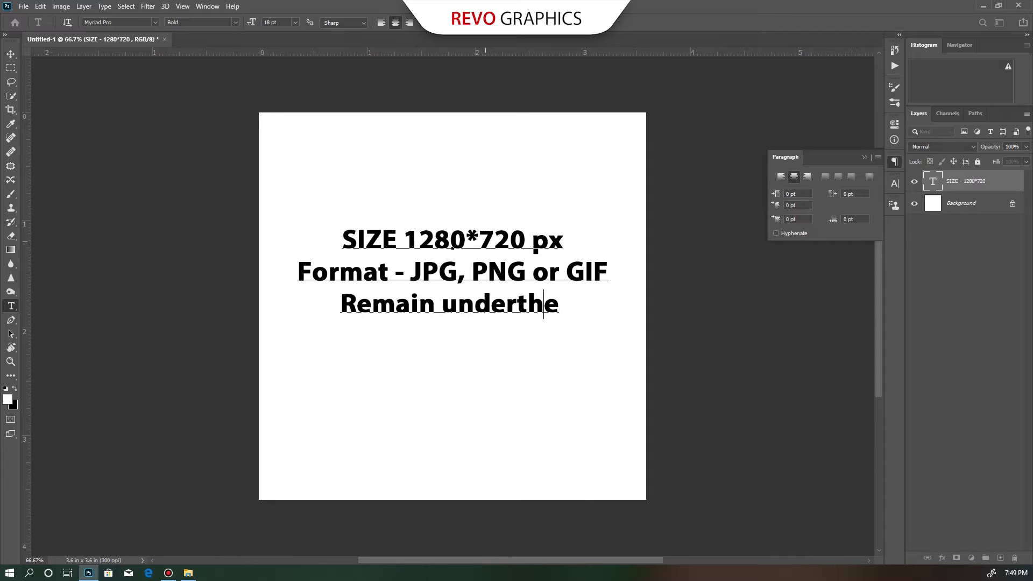
pyautogui.write(' 2MB')
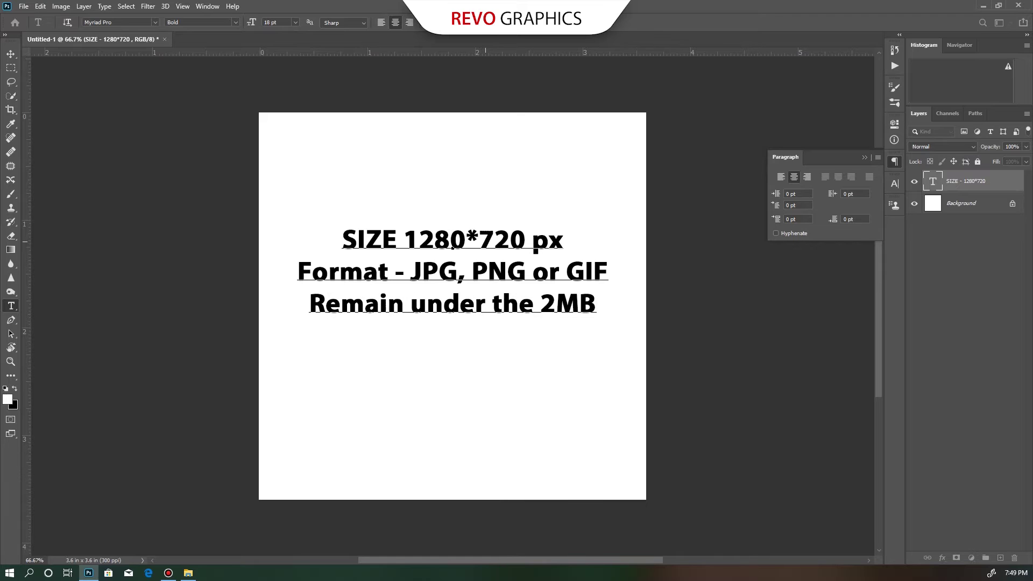
# Create a new blank document of 1080 by 720 pixels at a resolution of 72 pixels/inch.
pyautogui.hotkey('ctrl', 'n')
pyautogui.press('Tab')
pyautogui.press('Tab')
pyautogui.write('720')
pyautogui.press('Tab')
pyautogui.write('72')
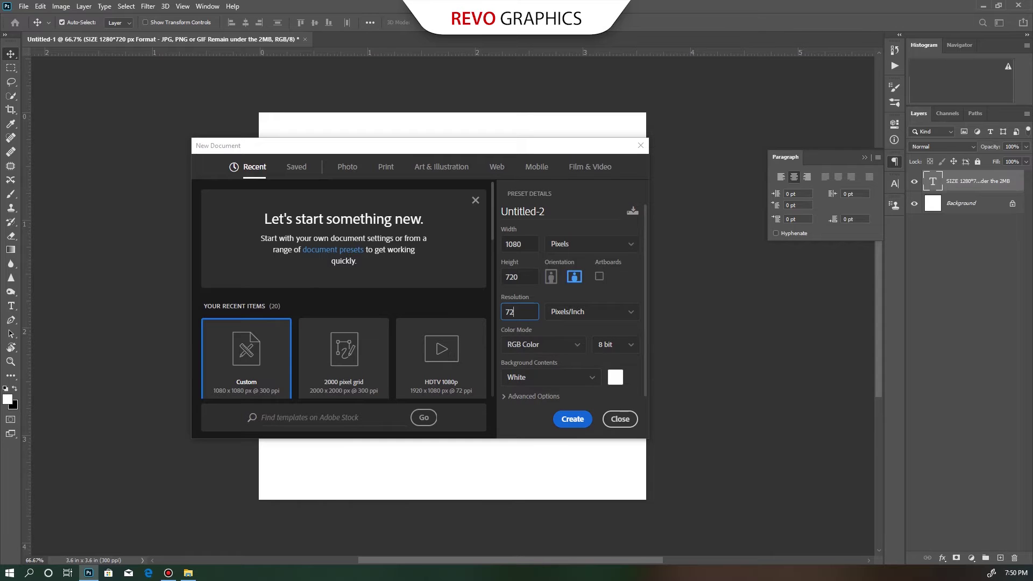
pyautogui.press('Return')
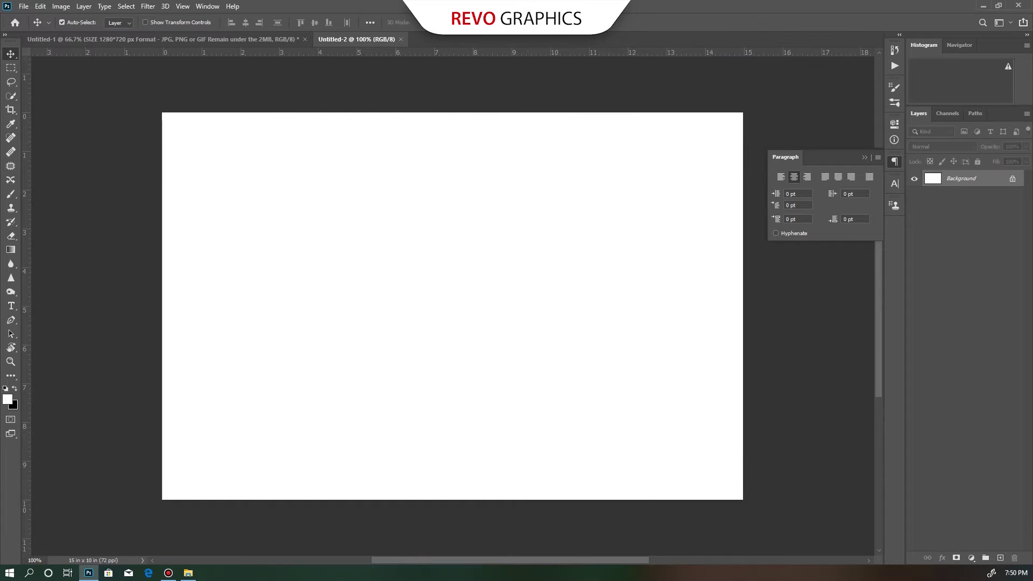
# Add a guide layout with 0.5 in margins on all four sides and no columns or rows.
pyautogui.click(182, 6)
pyautogui.click(202, 322)
pyautogui.click(515, 299)
pyautogui.click(515, 299)
pyautogui.click(591, 232)
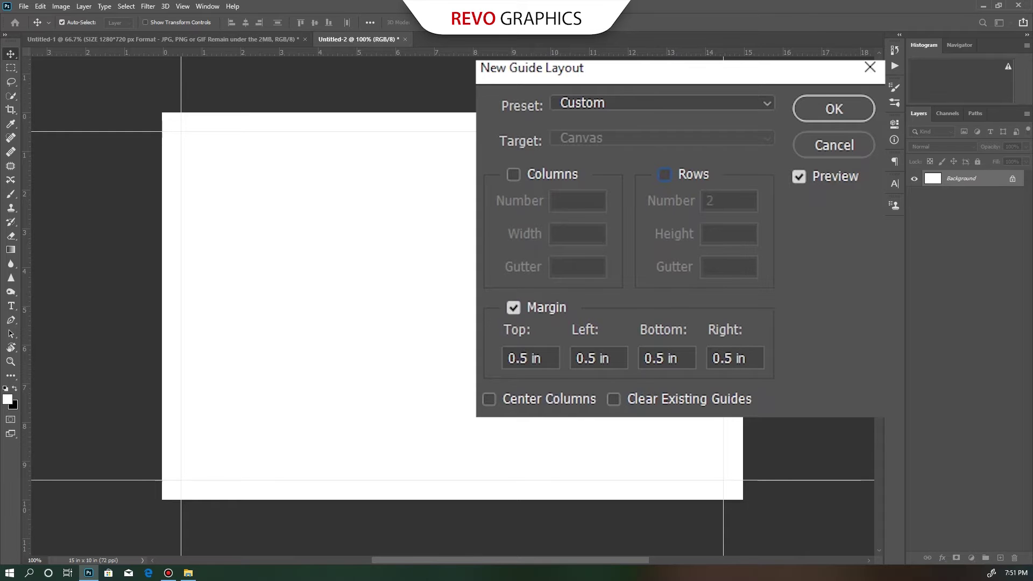
pyautogui.press('Return')
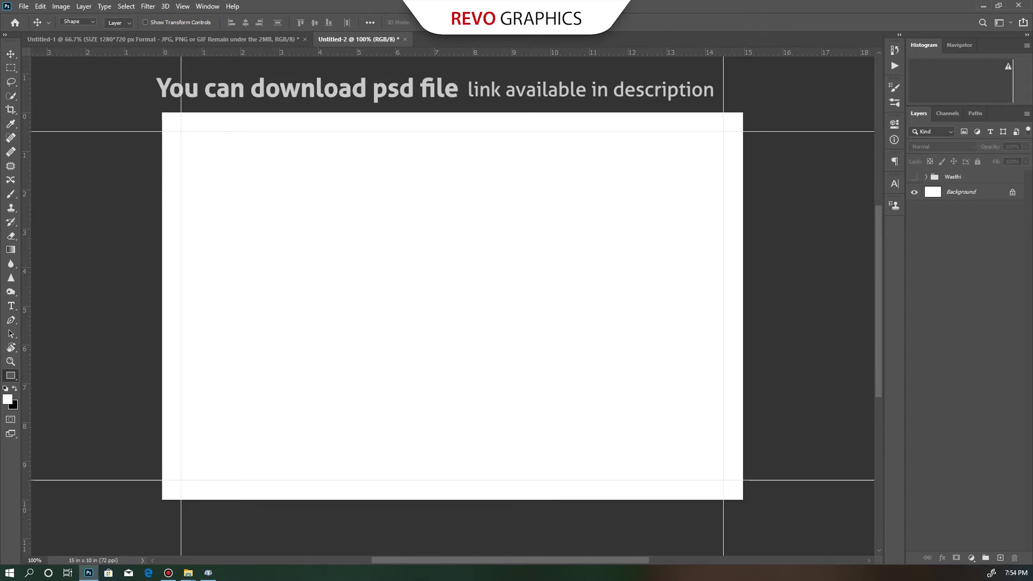
# Draw a rectangle about 980 by 559 px over most of the canvas and fill it with dark purple.
pyautogui.moveTo(210, 165); pyautogui.dragTo(738, 466)
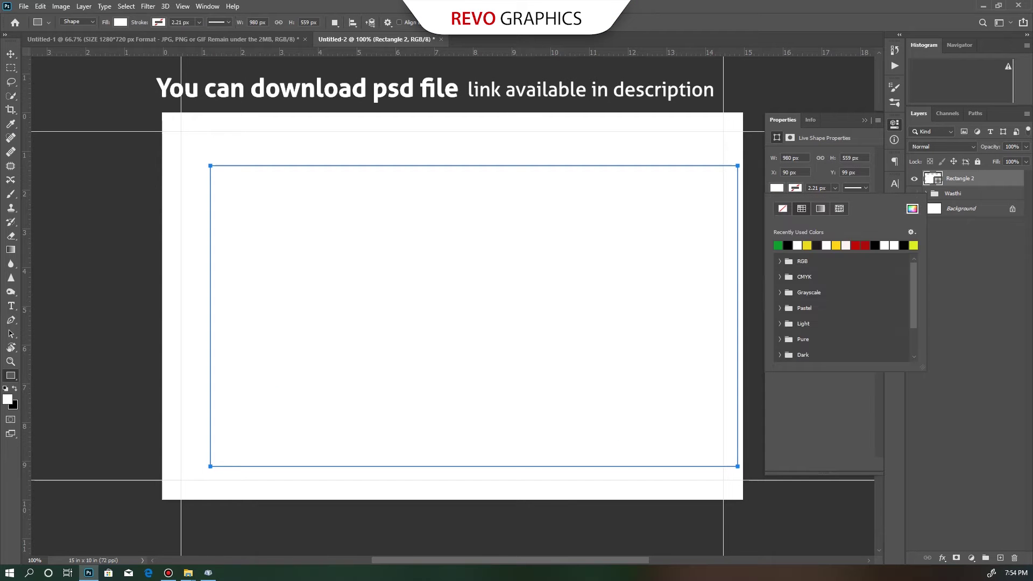
pyautogui.click(912, 208)
pyautogui.click(783, 372)
pyautogui.moveTo(818, 344); pyautogui.dragTo(817, 309)
pyautogui.click(915, 276)
pyautogui.click(864, 120)
pyautogui.press('v')
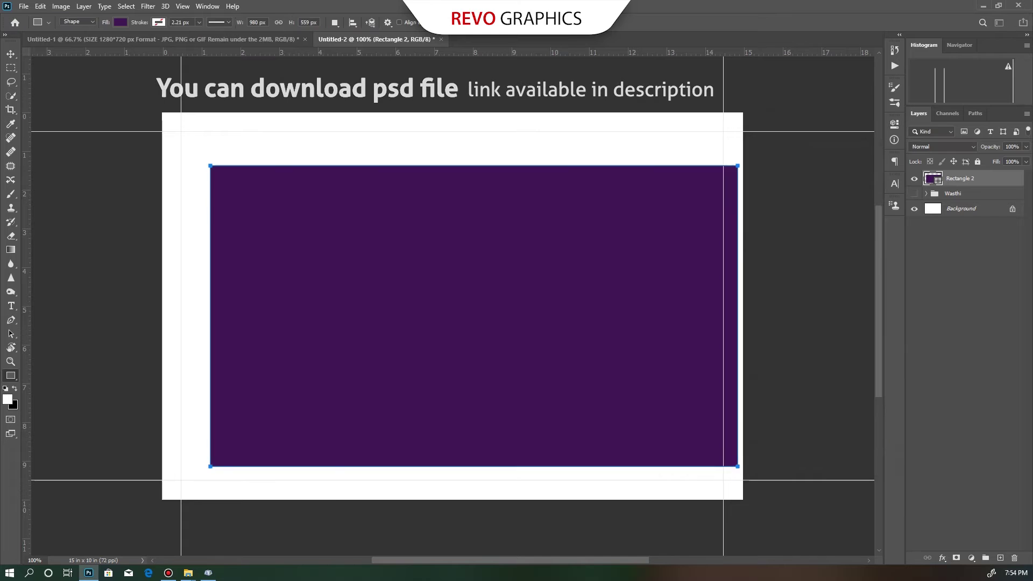
# Transform the purple rectangle so it covers the right part of the canvas with a slanted left edge.
pyautogui.hotkey('ctrl', 't')
pyautogui.moveTo(780, 167); pyautogui.dragTo(756, 503)
pyautogui.moveTo(603, 239); pyautogui.dragTo(778, 137)
pyautogui.moveTo(742, 463); pyautogui.dragTo(768, 508)
pyautogui.moveTo(594, 345); pyautogui.dragTo(528, 338)
pyautogui.moveTo(427, 341); pyautogui.dragTo(406, 336)
pyautogui.press('Return')
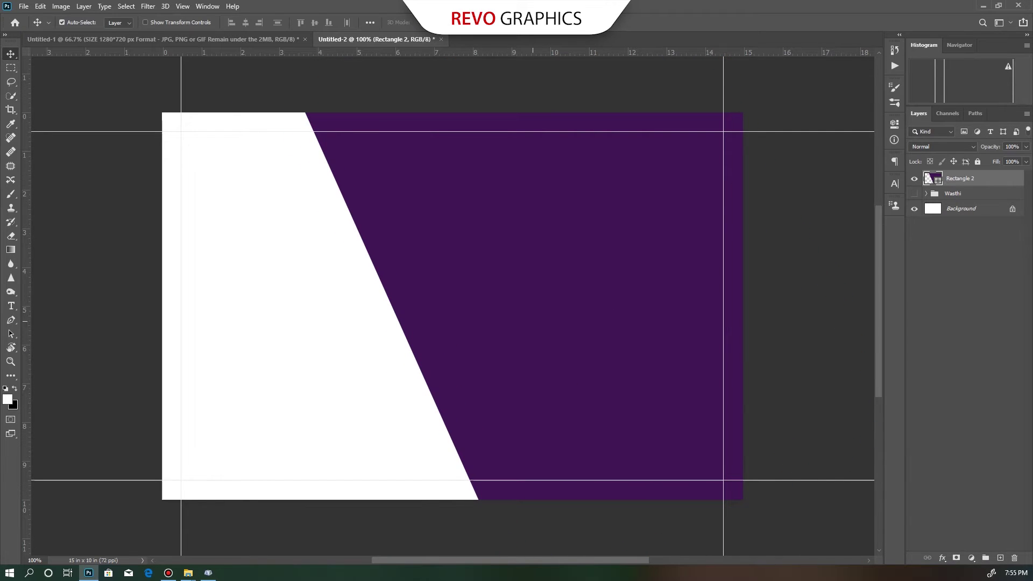
# Add the title "Add Title Here" on two lines in the Aero font.
pyautogui.click(261, 262)
pyautogui.hotkey('ctrl', 't')
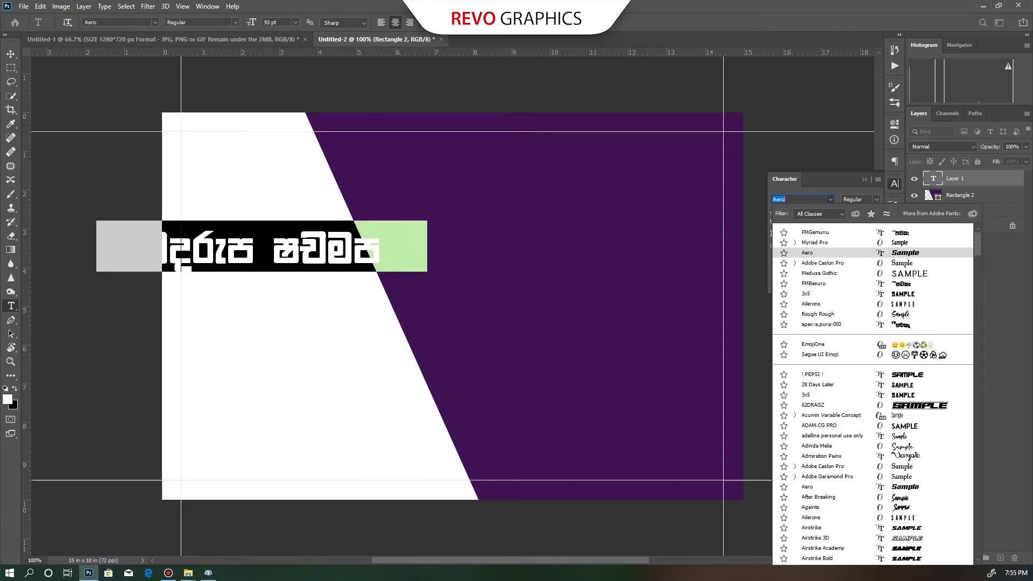
pyautogui.write('Add Title')
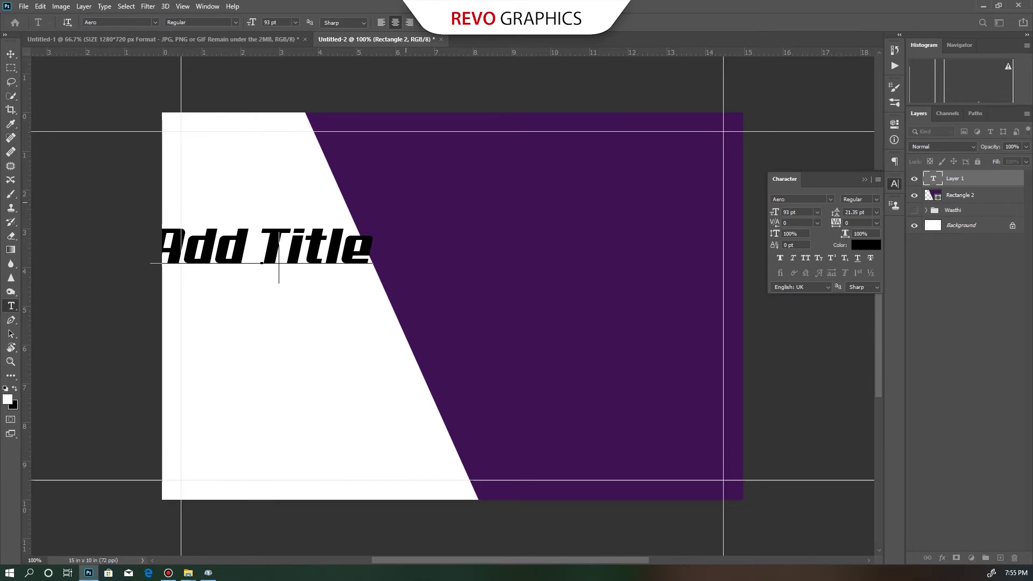
pyautogui.press('Return')
pyautogui.write('Here')
pyautogui.hotkey('ctrl', 'Return')
# Right-align the title text and move it right onto the purple area.
pyautogui.hotkey('ctrl', 'shift', 'r')
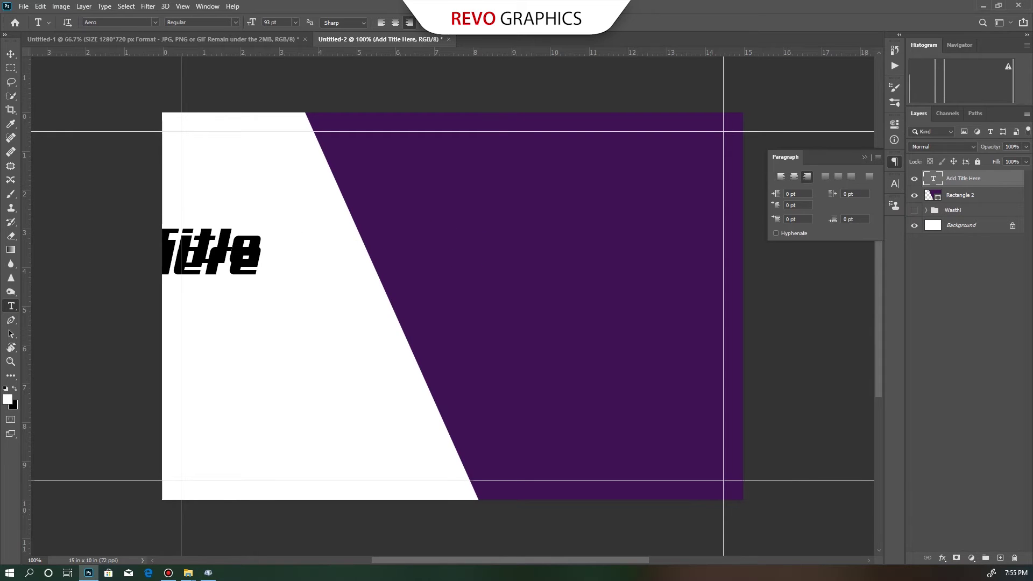
pyautogui.hotkey('ctrl', 't')
pyautogui.press('v')
pyautogui.moveTo(210, 253); pyautogui.dragTo(371, 253)
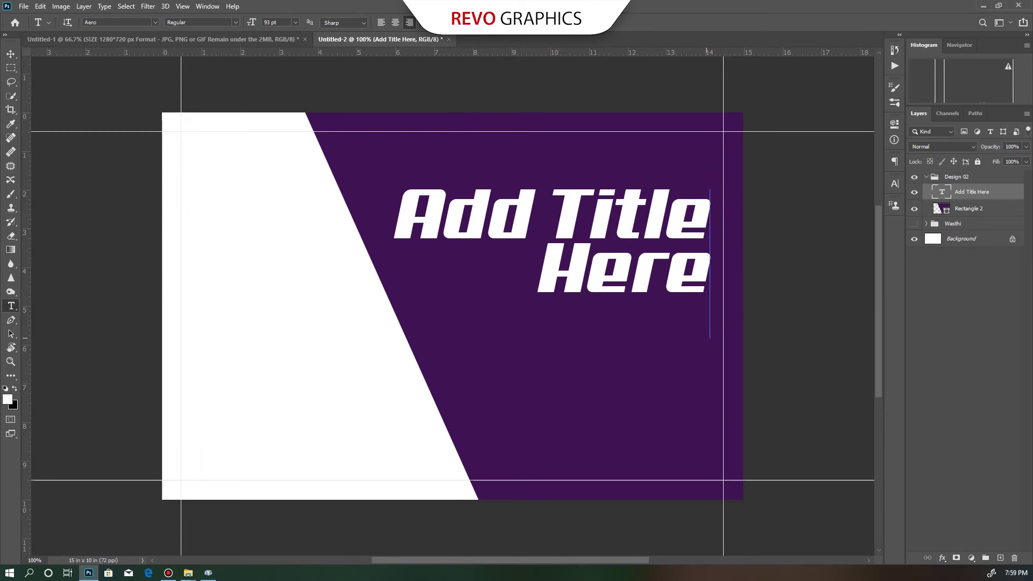
# Add a placeholder "Lorem ipsum dolor sit" text box below the title in Myriad Pro at 50 pt.
pyautogui.moveTo(709, 338); pyautogui.dragTo(430, 315)
pyautogui.click(894, 183)
pyautogui.click(830, 199)
pyautogui.click(823, 231)
pyautogui.click(774, 211)
pyautogui.write('50')
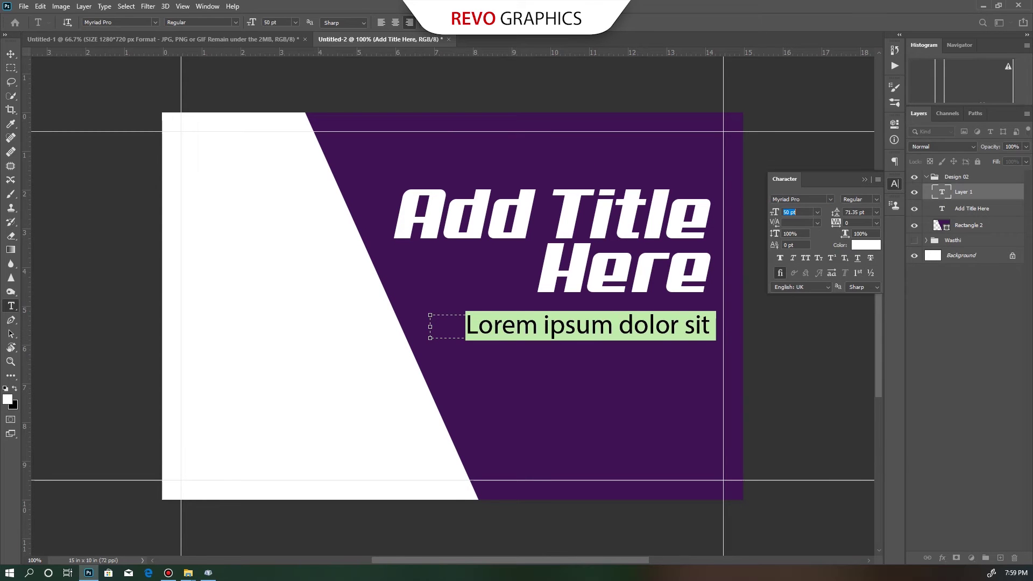
# Color the placeholder subtitle yellow with the hex value ffff00.
pyautogui.click(865, 245)
pyautogui.write('ffff00')
pyautogui.press('Return')
pyautogui.hotkey('ctrl', 'Return')
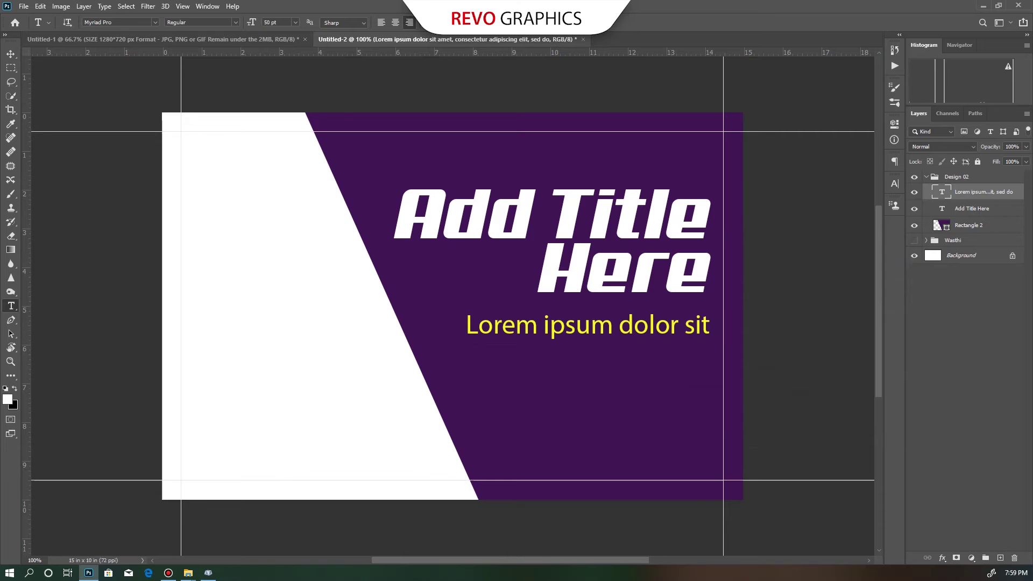
pyautogui.press('v')
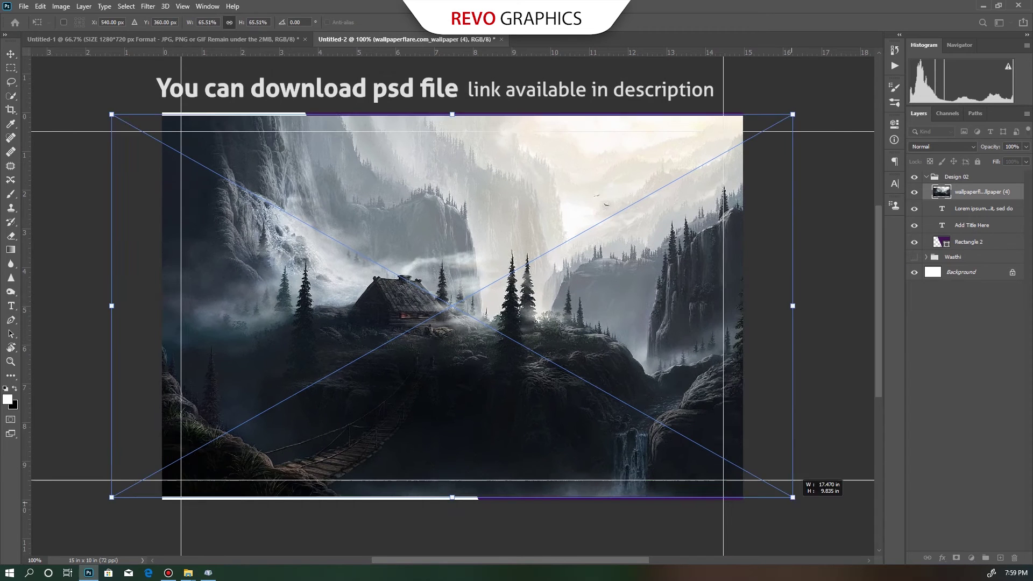
# Place the mountain wallpaper image beneath the purple shape's layer and shift it left to fill the uncovered area.
pyautogui.press('Return')
pyautogui.moveTo(977, 192); pyautogui.dragTo(978, 248)
pyautogui.moveTo(359, 331); pyautogui.dragTo(171, 332)
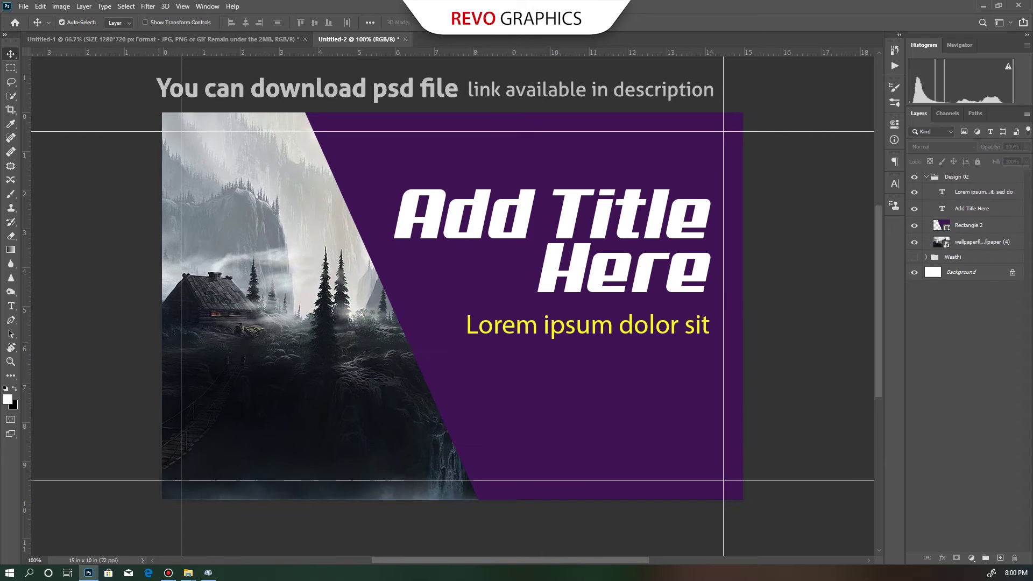
# Draw a white circle about 110 px wide and position it in the lower-right part of the purple area.
pyautogui.press('u')
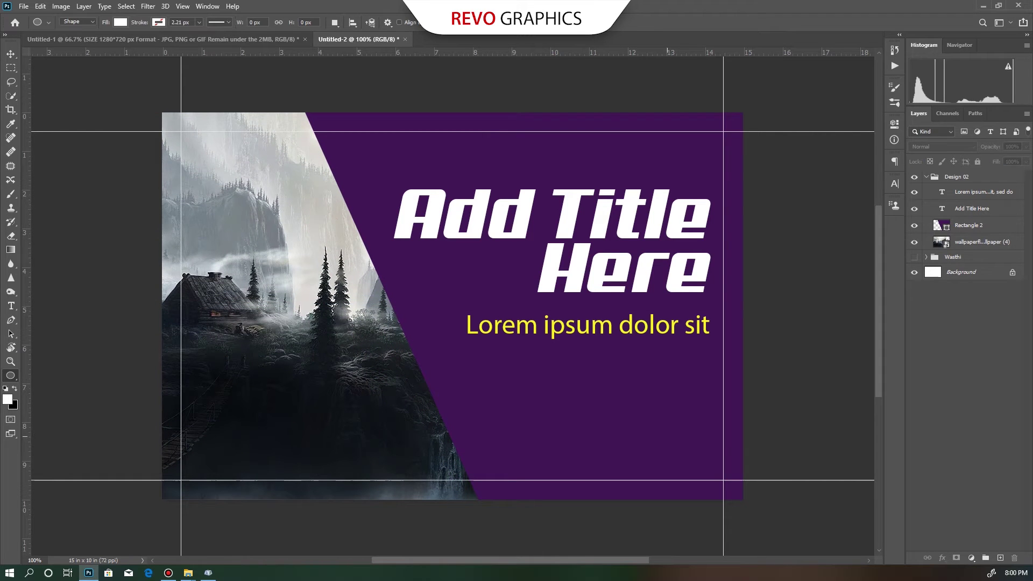
pyautogui.moveTo(666, 436); pyautogui.dragTo(697, 465)
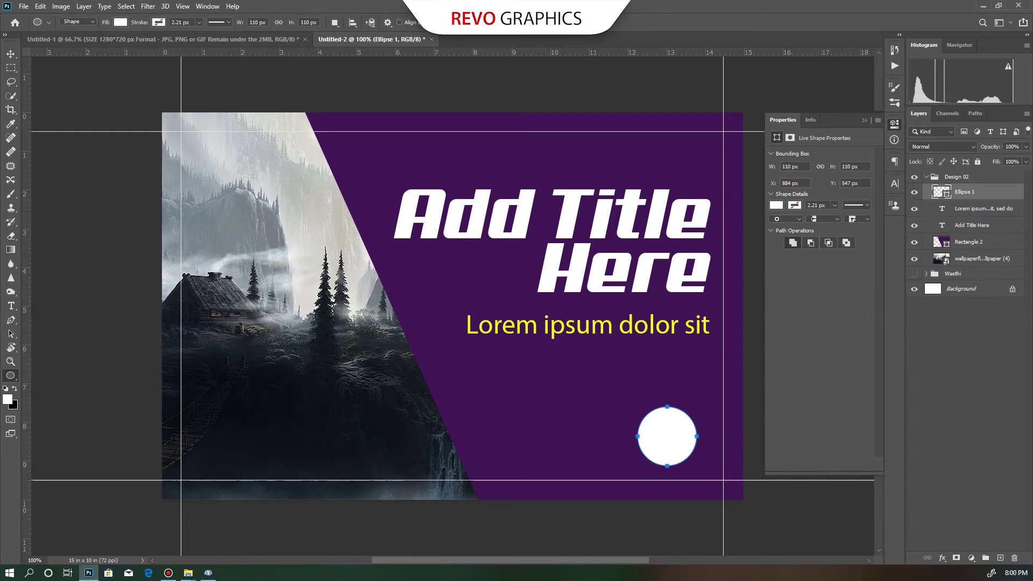
pyautogui.click(864, 121)
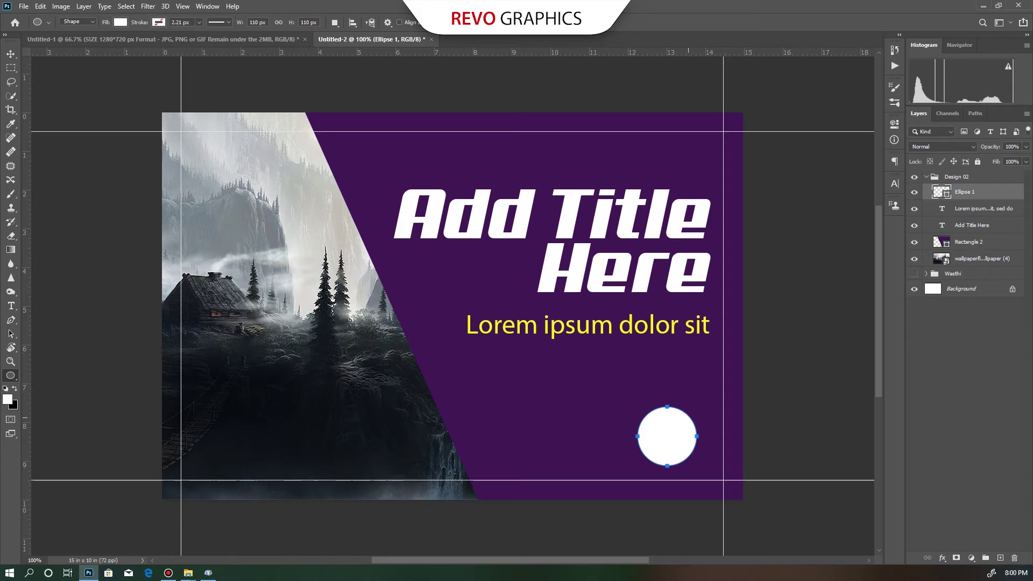
pyautogui.press('v')
pyautogui.moveTo(667, 436); pyautogui.dragTo(680, 447)
# Add the text "Logo" below the subtitle and color it black.
pyautogui.press('t')
pyautogui.click(506, 404)
pyautogui.write('Logo')
pyautogui.hotkey('ctrl', 'Return')
pyautogui.click(894, 183)
pyautogui.click(865, 245)
pyautogui.click(679, 407)
pyautogui.click(918, 265)
# Move the "Logo" text onto the white circle and adjust it to fit inside.
pyautogui.press('v')
pyautogui.moveTo(487, 401); pyautogui.dragTo(701, 435)
pyautogui.hotkey('ctrl', 't')
pyautogui.press('Return')
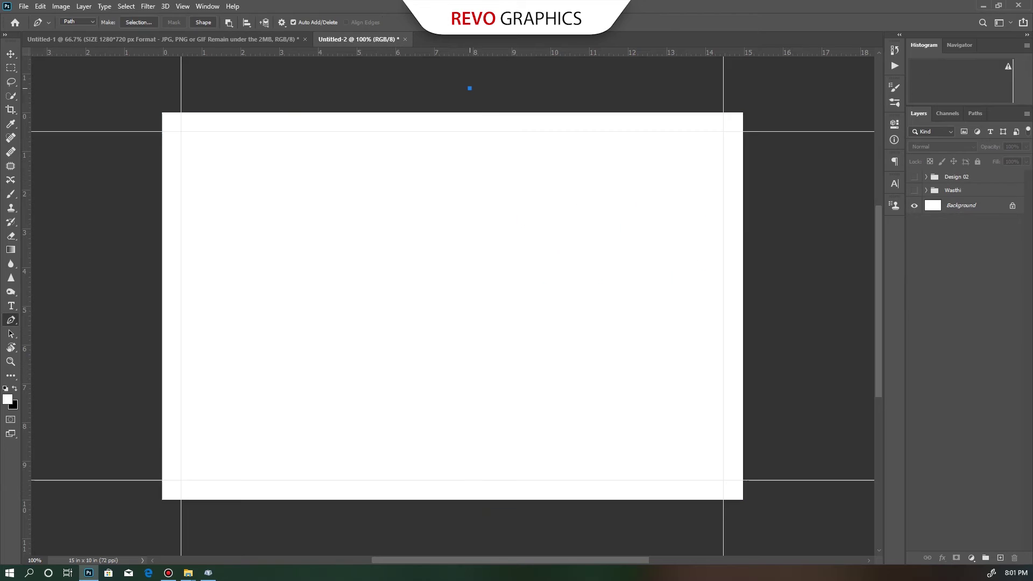
# Draw the first curved segment of a pen path from above the canvas to its right-middle area.
pyautogui.moveTo(584, 345); pyautogui.dragTo(565, 494)
pyautogui.moveTo(617, 524); pyautogui.dragTo(651, 555)
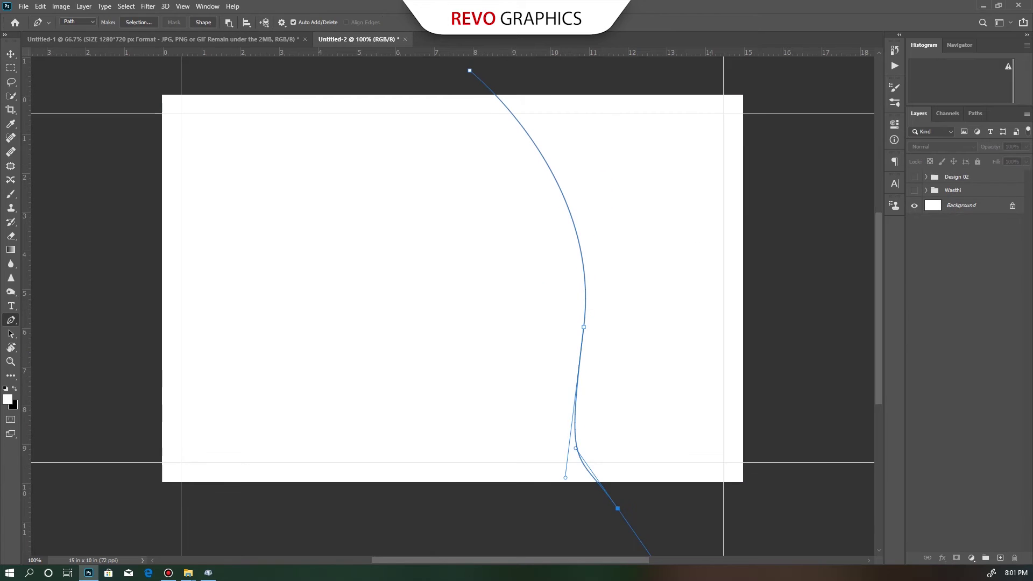
pyautogui.hotkey('ctrl', 'z')
pyautogui.moveTo(565, 471); pyautogui.dragTo(546, 373)
pyautogui.moveTo(470, 495); pyautogui.dragTo(330, 498)
pyautogui.hotkey('ctrl', 'z')
pyautogui.hotkey('ctrl', 'z')
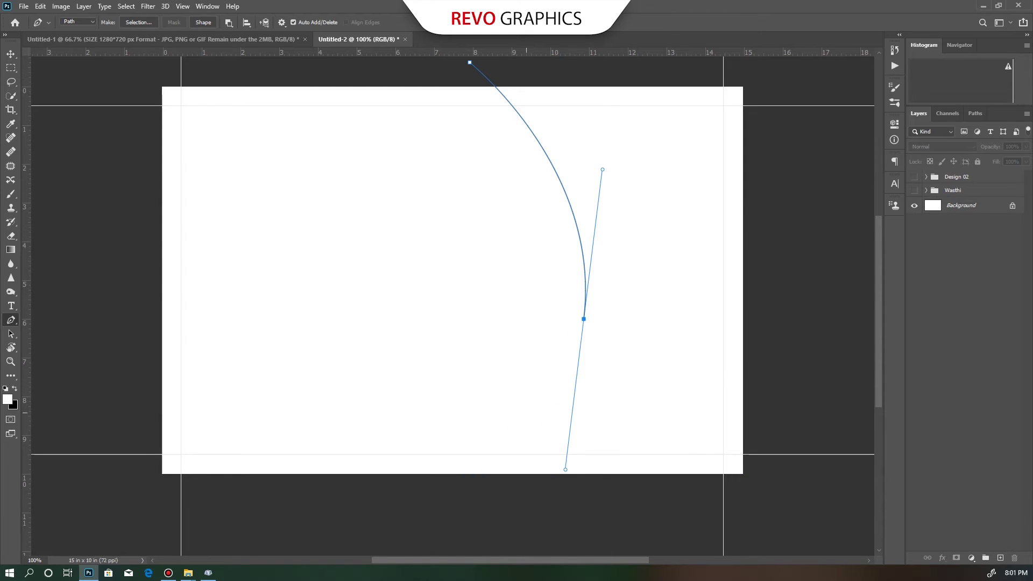
# Curve the path past the canvas's bottom edge, close it around the left side, and convert it to a selection.
pyautogui.moveTo(661, 484); pyautogui.dragTo(744, 517)
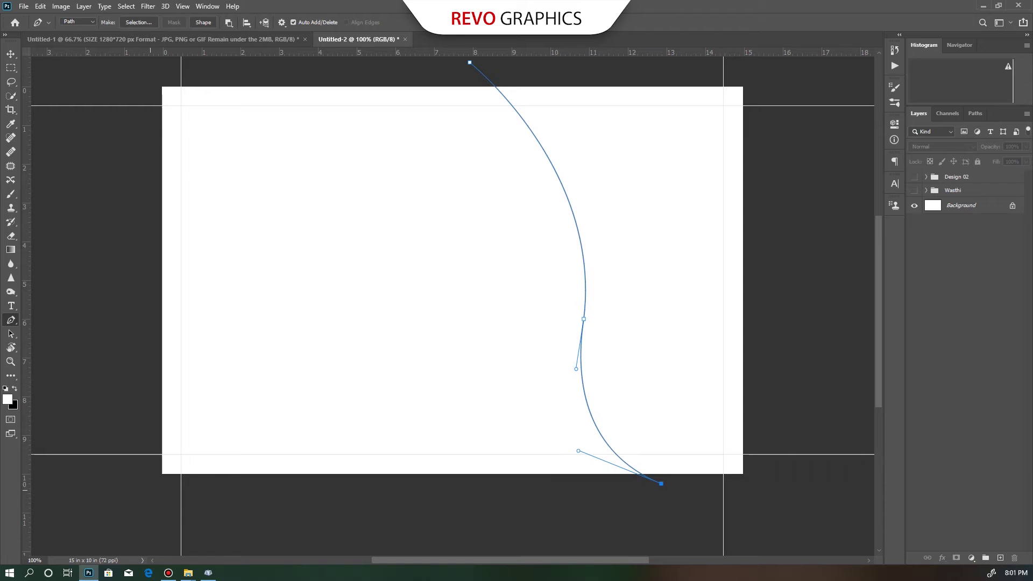
pyautogui.click(151, 483)
pyautogui.click(143, 76)
pyautogui.click(469, 62)
pyautogui.hotkey('ctrl', 'Return')
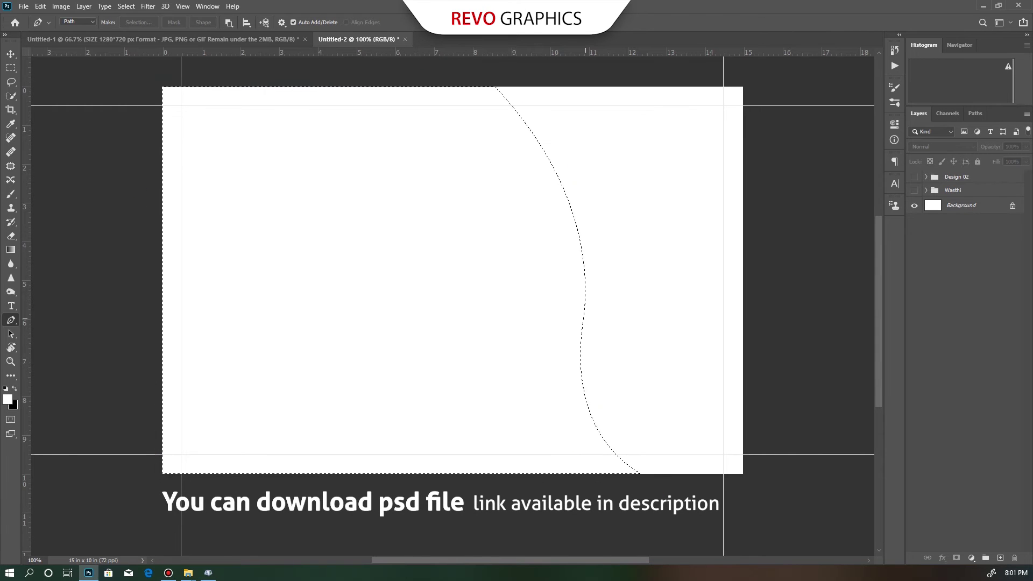
# Fill the selection with dark brown on a new layer and nudge the resulting shape slightly left.
pyautogui.hotkey('ctrl', 'shift', 'alt', 'n')
pyautogui.hotkey('shift', 'F5')
pyautogui.press('Up')
pyautogui.press('Return')
pyautogui.press('Return')
pyautogui.hotkey('ctrl', 'd')
pyautogui.press('v')
pyautogui.scroll(1, 452, 306)
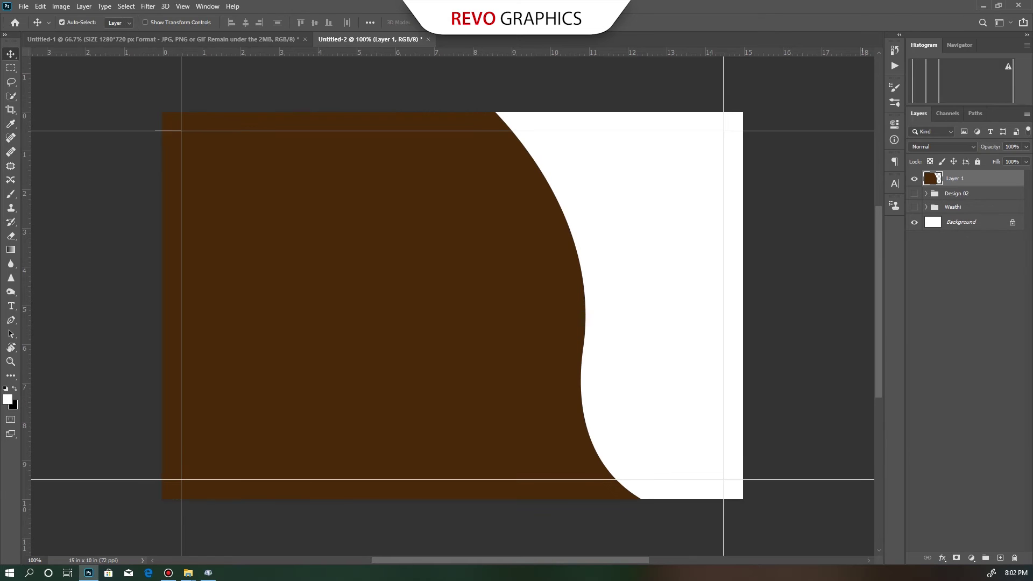
pyautogui.moveTo(509, 277); pyautogui.dragTo(510, 277)
# Duplicate the title and subtitle layers from the Design 02 group and move the copies above the brown shape's layer.
pyautogui.click(926, 194)
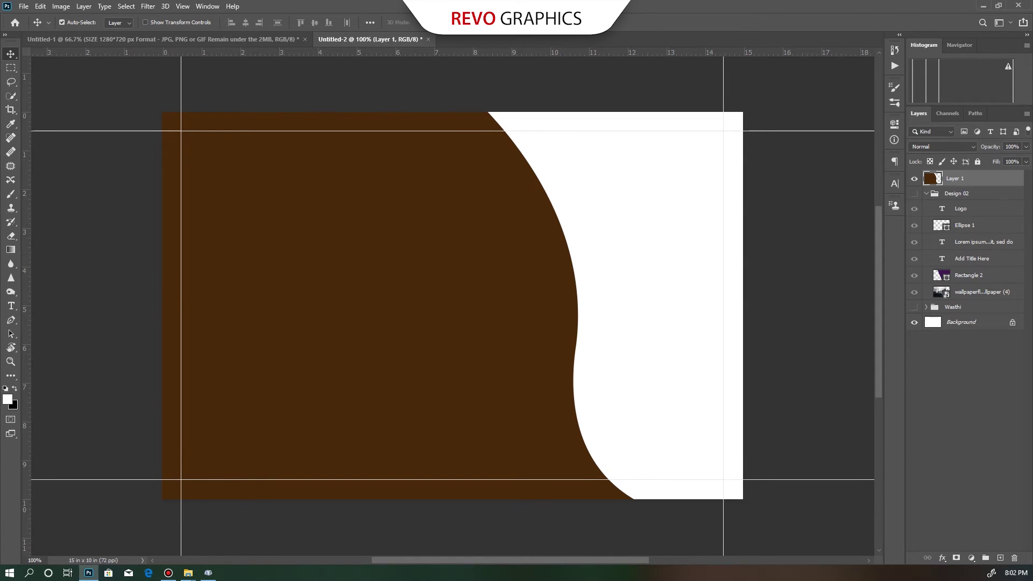
pyautogui.click(974, 242)
pyautogui.keyDown('ctrl'); pyautogui.click(975, 258); pyautogui.keyUp('ctrl')
pyautogui.hotkey('ctrl', 'j')
pyautogui.moveTo(975, 241); pyautogui.dragTo(984, 172)
# Move the copied title and subtitle left onto the brown shape.
pyautogui.hotkey('ctrl', 't')
pyautogui.press('Escape')
pyautogui.hotkey('ctrl', 't')
pyautogui.moveTo(559, 268); pyautogui.dragTo(352, 281)
pyautogui.press('Return')
# Left-align the copied title and line up both texts near the brown shape's left margin.
pyautogui.click(970, 195)
pyautogui.click(893, 184)
pyautogui.click(894, 161)
pyautogui.click(780, 177)
pyautogui.moveTo(529, 243); pyautogui.dragTo(223, 251)
pyautogui.moveTo(381, 338); pyautogui.dragTo(320, 339)
# Duplicate the circle and "Logo" layers to the top of the layer stack and place the copies at the brown shape's lower left.
pyautogui.click(964, 258)
pyautogui.keyDown('ctrl'); pyautogui.click(960, 242); pyautogui.keyUp('ctrl')
pyautogui.hotkey('ctrl', 'j')
pyautogui.moveTo(966, 242); pyautogui.dragTo(966, 172)
pyautogui.moveTo(677, 441); pyautogui.dragTo(223, 442)
pyautogui.click(864, 157)
pyautogui.click(817, 225)
# Duplicate the wallpaper image layer, place the copy beneath the brown shape, and shift the image right.
pyautogui.click(982, 358)
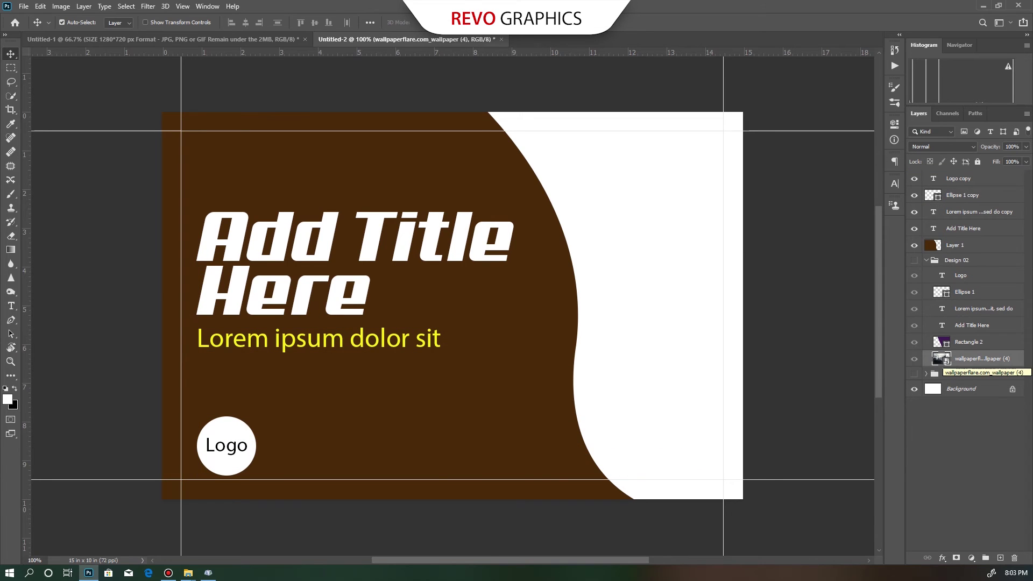
pyautogui.hotkey('ctrl', 'j')
pyautogui.moveTo(982, 359); pyautogui.dragTo(981, 236)
pyautogui.hotkey('ctrl', '[')
pyautogui.hotkey('ctrl', 'z')
pyautogui.moveTo(578, 309); pyautogui.dragTo(817, 355)
# Group all layers of the brown design and name the group "Design 03".
pyautogui.moveTo(801, 519); pyautogui.dragTo(209, 215)
pyautogui.hotkey('ctrl', 'g')
pyautogui.doubleClick(956, 177)
pyautogui.write('Design')
pyautogui.write('03')
pyautogui.press('Return')
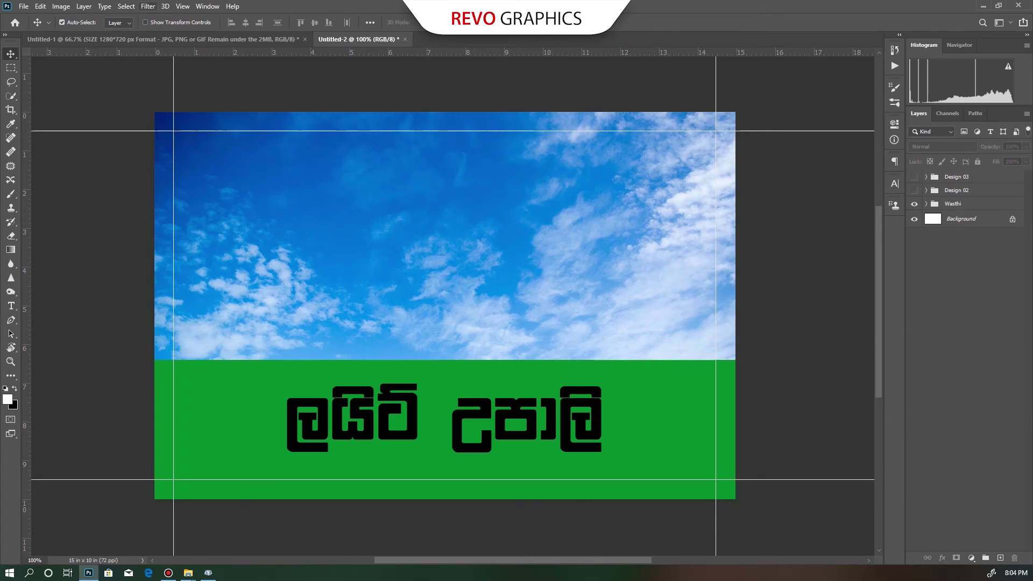
# Start saving the document under the file name "Light Upali - Wasthi Production" in the Elite folder.
pyautogui.click(24, 6)
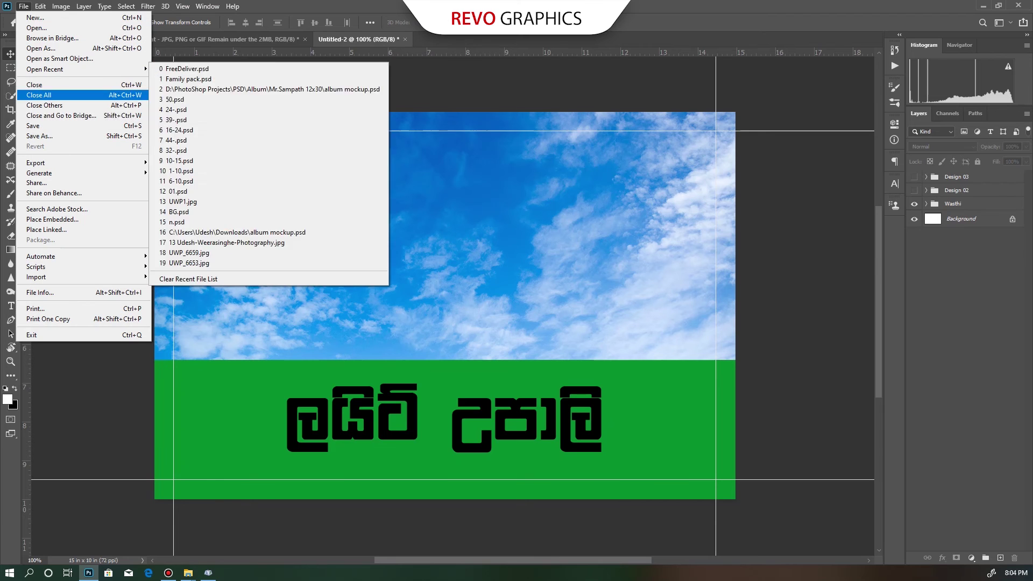
pyautogui.click(40, 135)
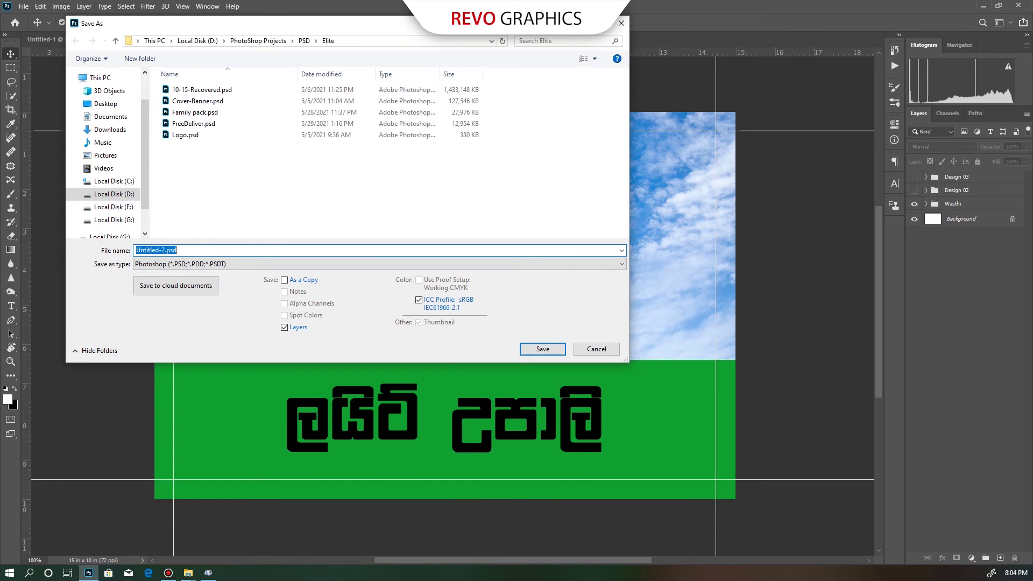
pyautogui.click(179, 250)
pyautogui.hotkey('ctrl', 'a')
pyautogui.write('Li')
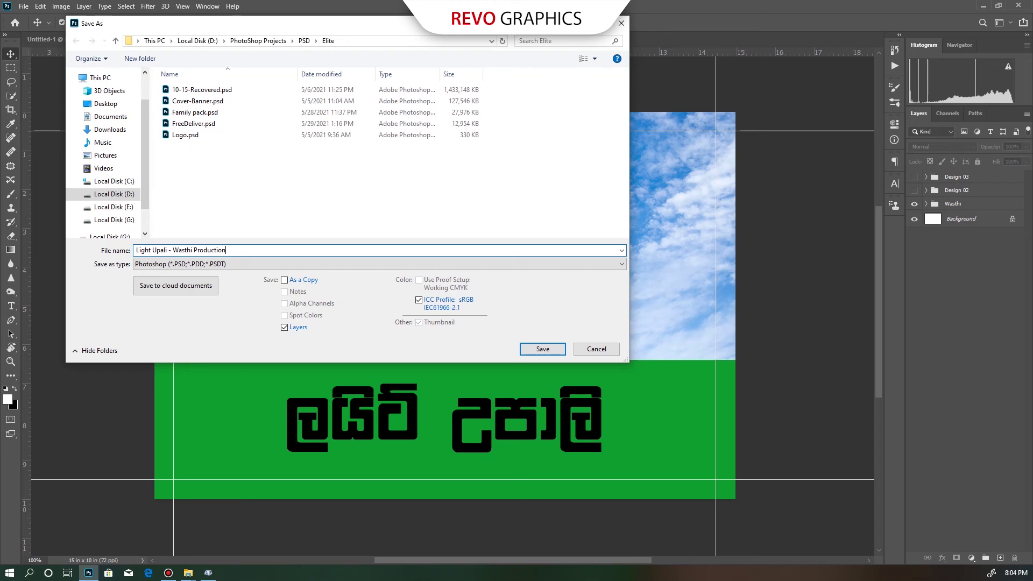
pyautogui.moveTo(227, 251); pyautogui.dragTo(135, 250)
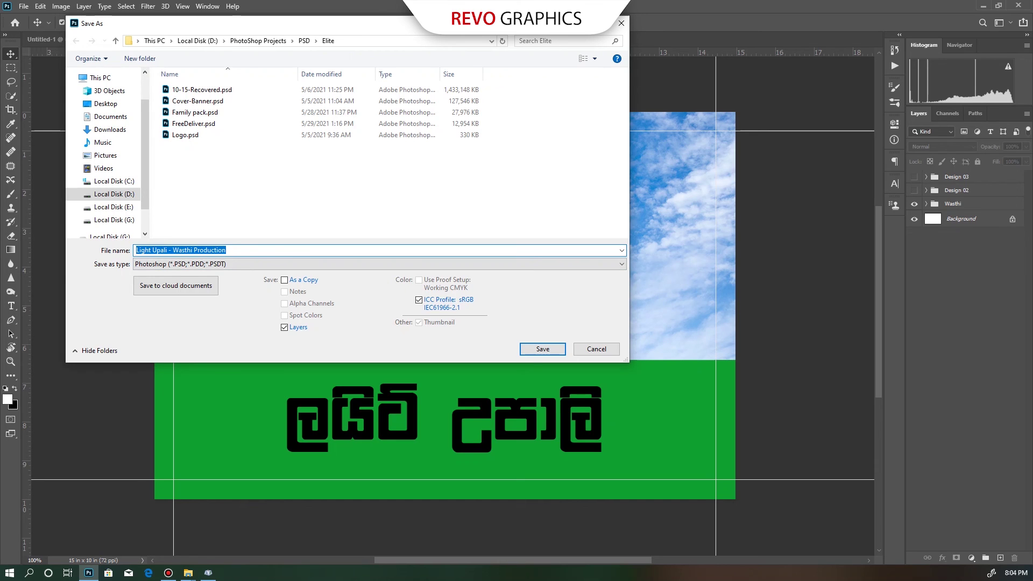
pyautogui.click(269, 250)
# Set the file type to JPEG and save with quality 12 (Maximum) and the Progressive format with 3 scans.
pyautogui.click(269, 264)
pyautogui.press('Down')
pyautogui.press('Return')
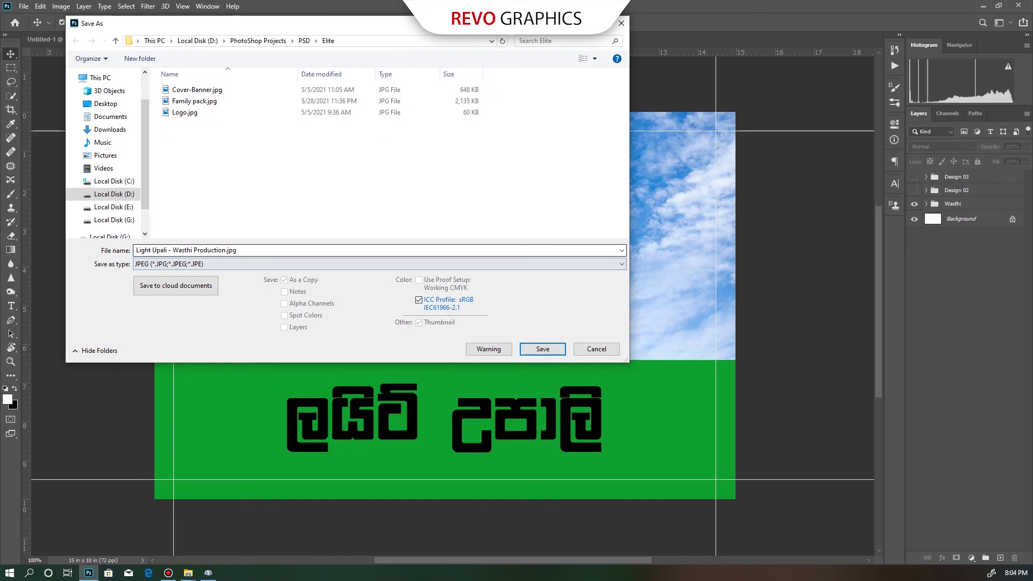
pyautogui.press('Return')
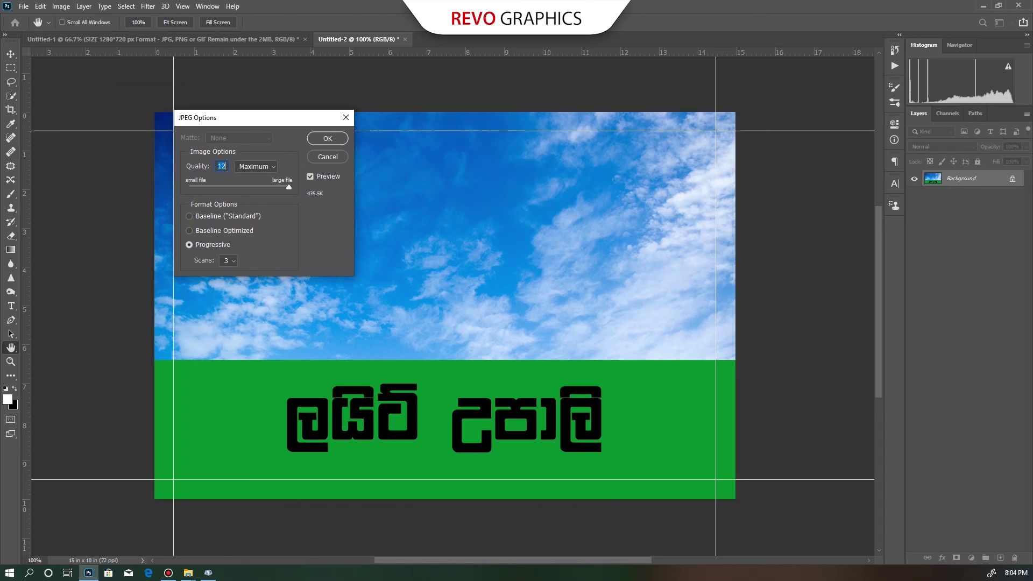
pyautogui.press('Return')
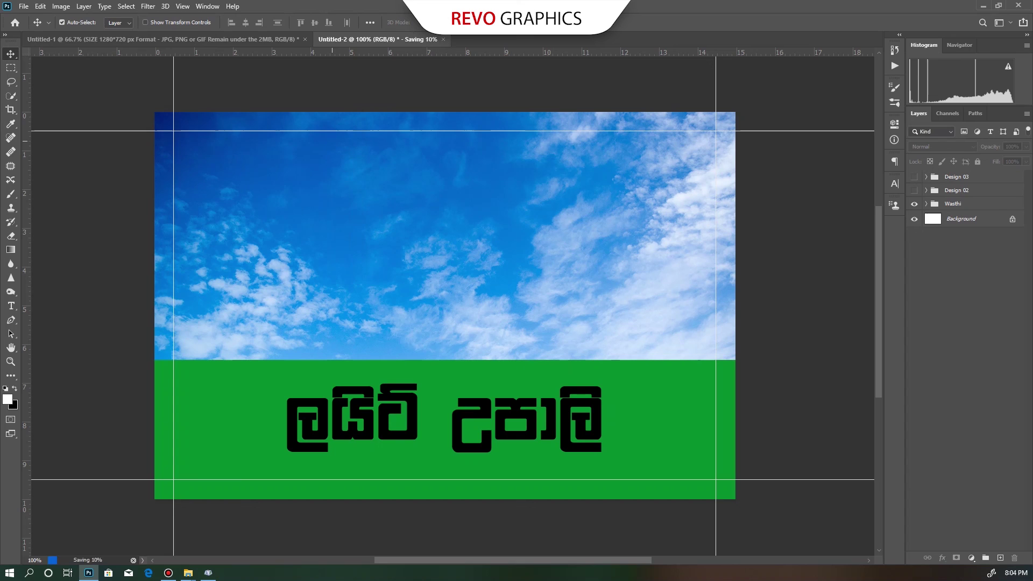